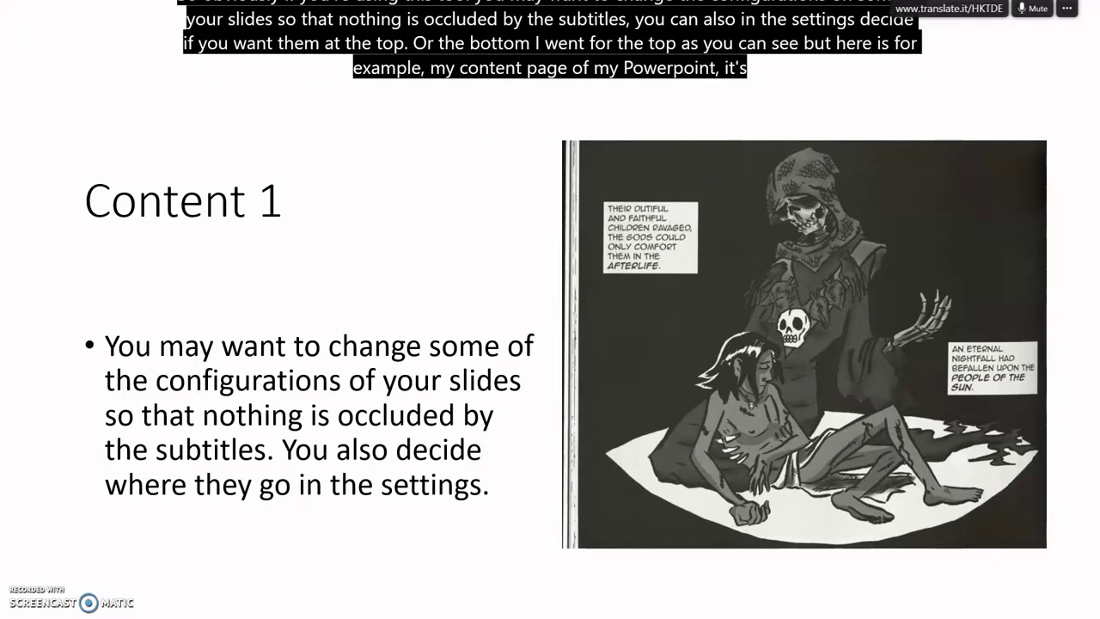
Step: Advance the subtitled slide show from the Content 1 slide to the Content 3 slide
key(Right)
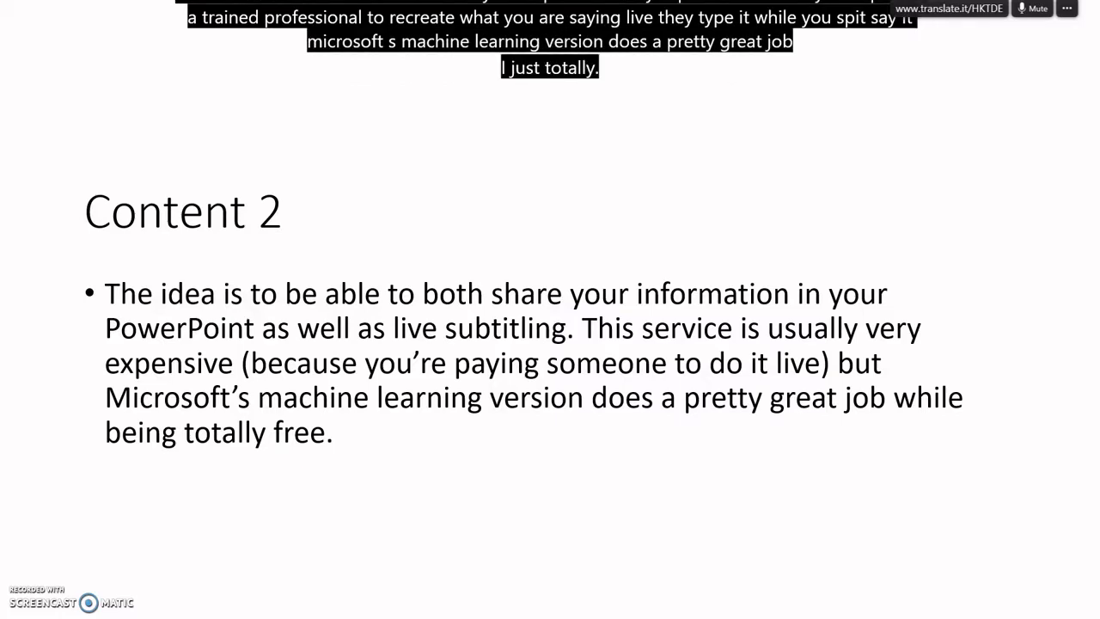
key(Right)
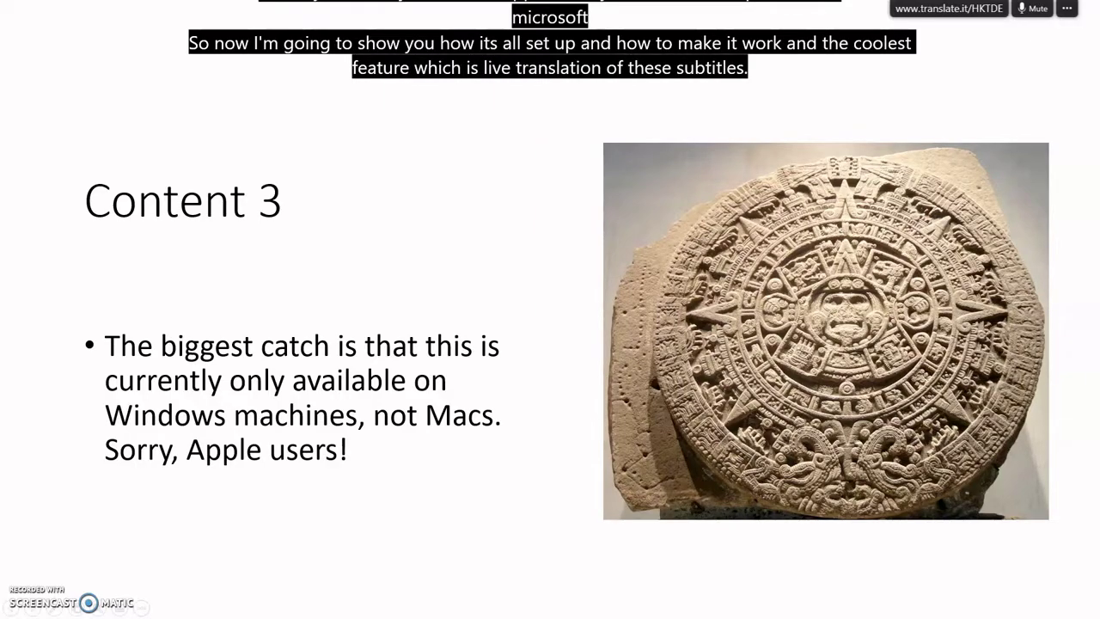
Step: Switch to the browser, look over the Presentation Translator page and open the article about failed downloads
key(alt+Tab)
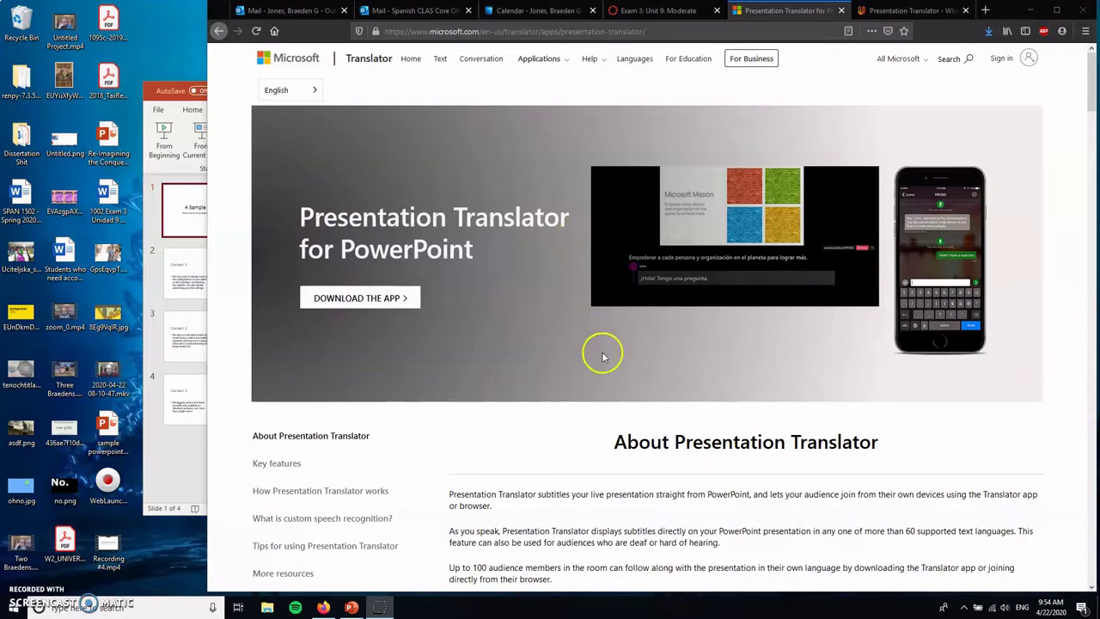
scroll(644, 433, down, 3)
scroll(649, 429, down, 1)
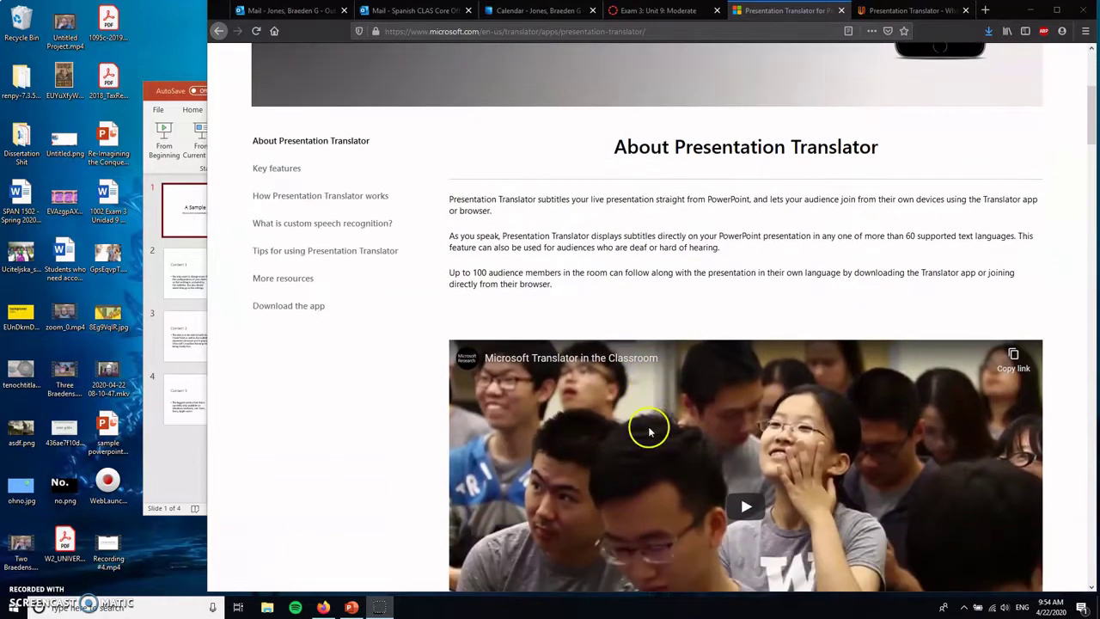
scroll(649, 430, up, 4)
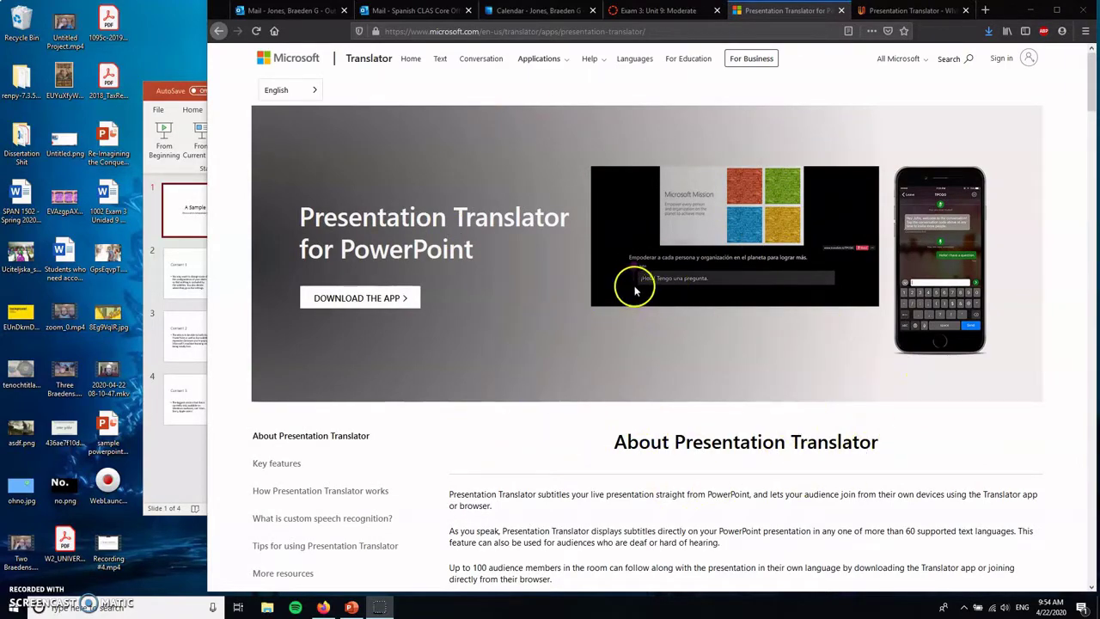
click(907, 12)
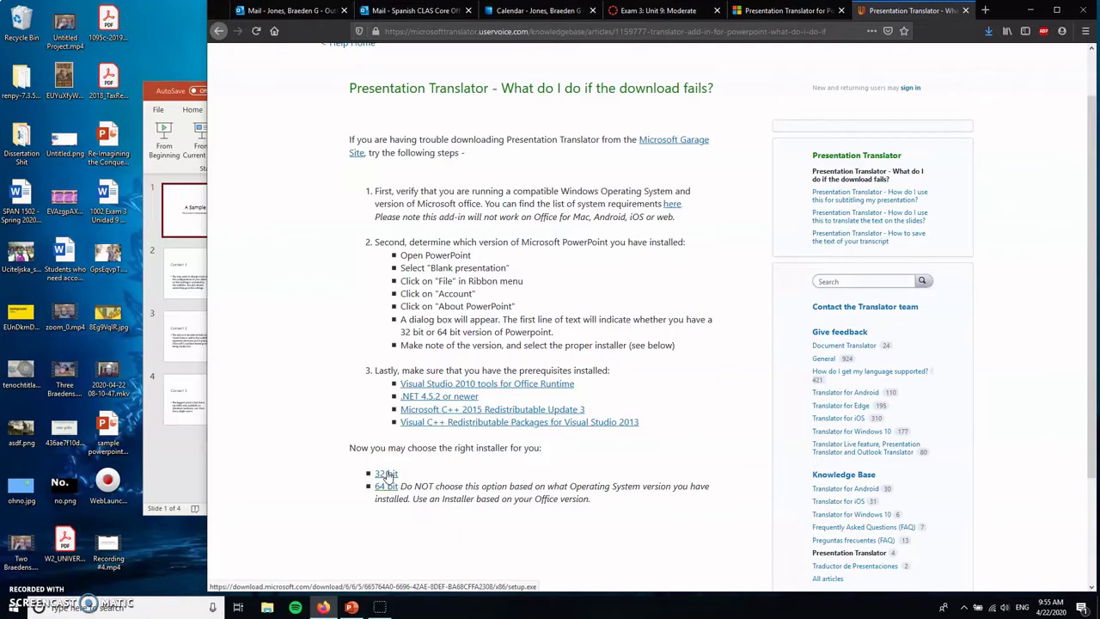
Step: Switch to PowerPoint and examine the subtitle settings for spoken languages, subtitle languages and caption position
click(197, 466)
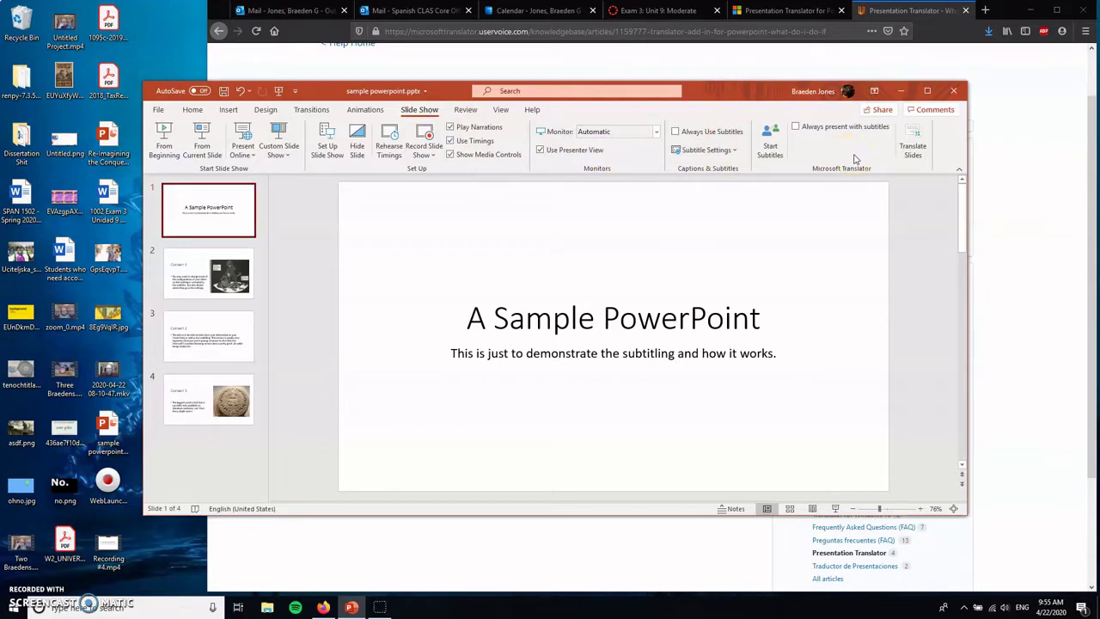
click(736, 153)
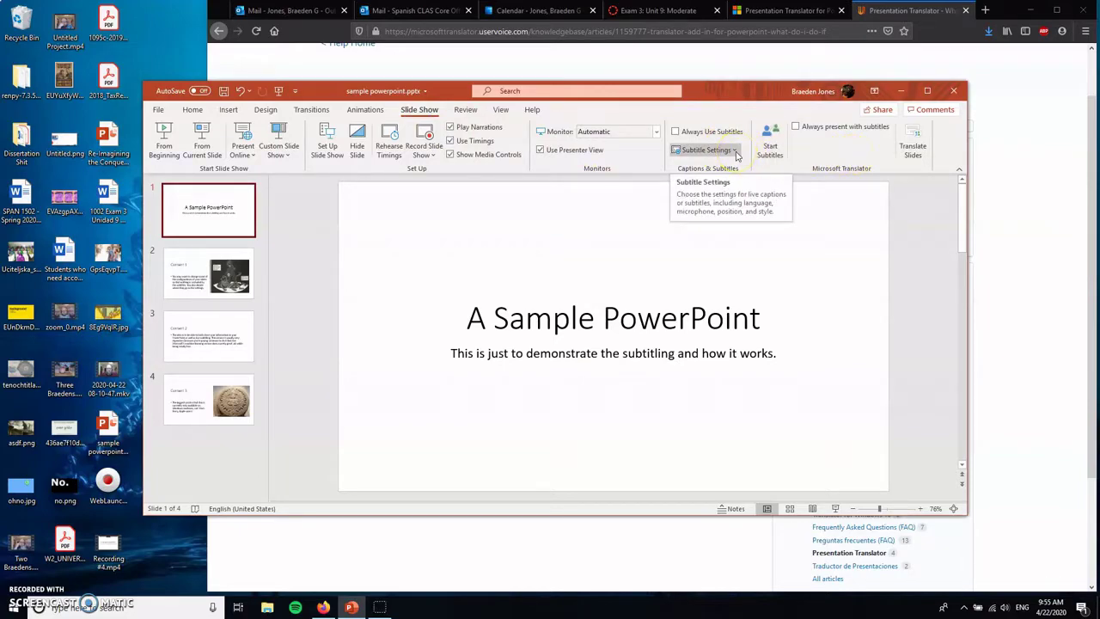
click(733, 152)
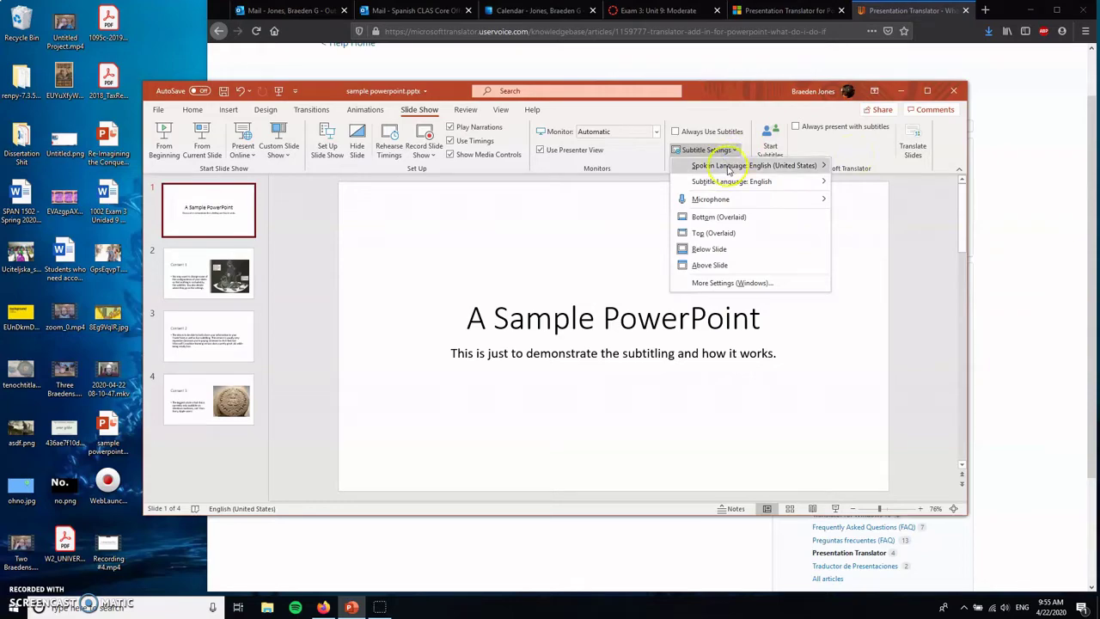
click(728, 168)
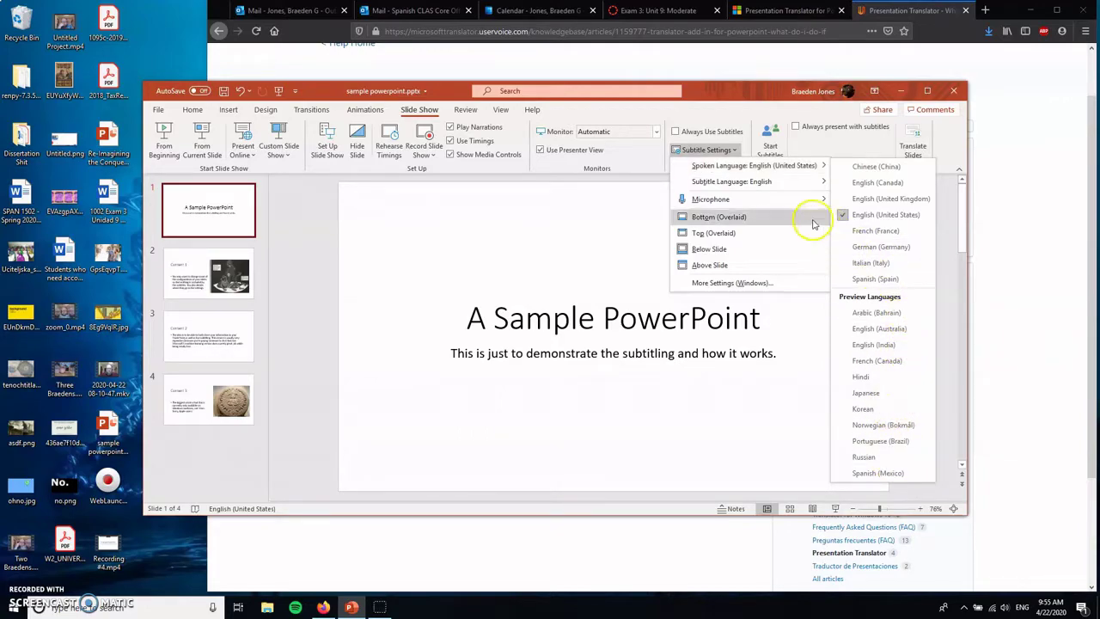
mouse_move(750, 183)
scroll(881, 264, down, 2)
scroll(881, 266, down, 10)
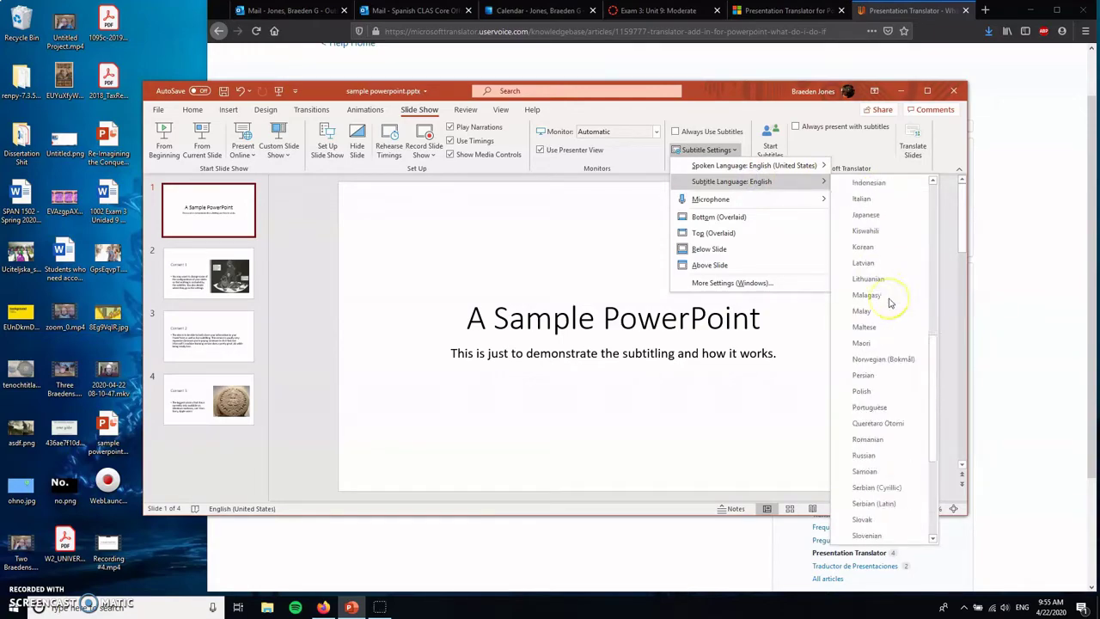
scroll(891, 326, up, 11)
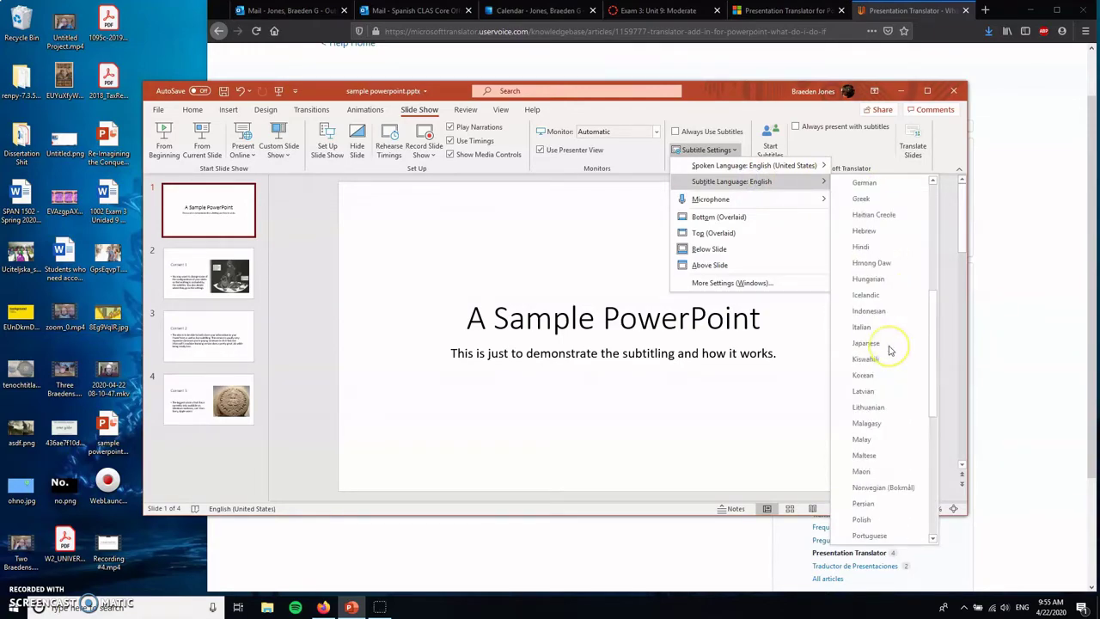
scroll(891, 350, up, 1)
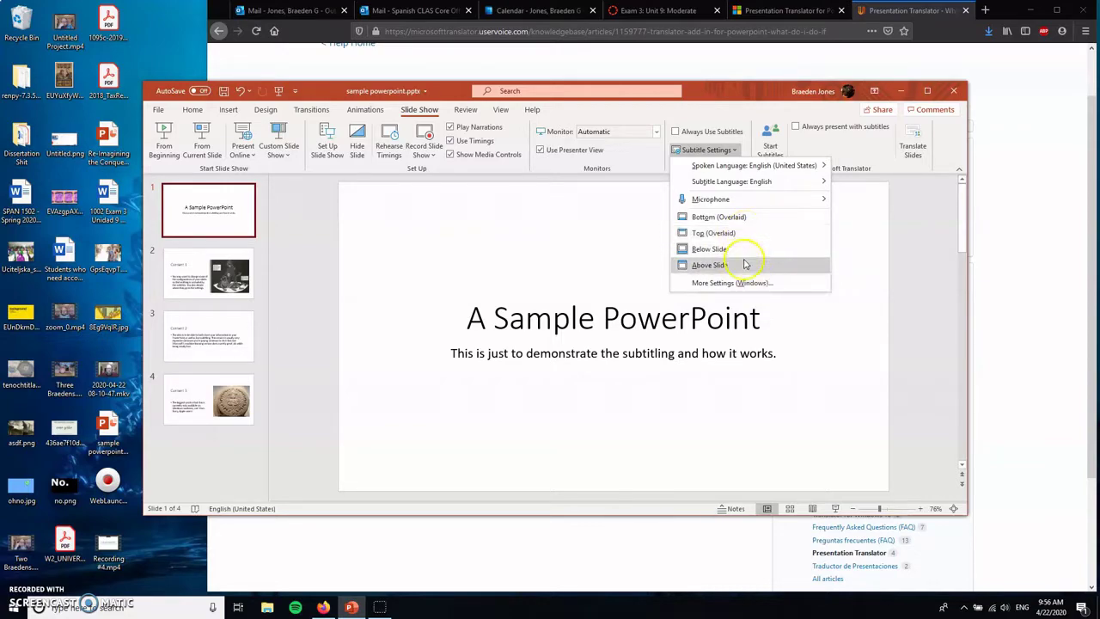
click(538, 280)
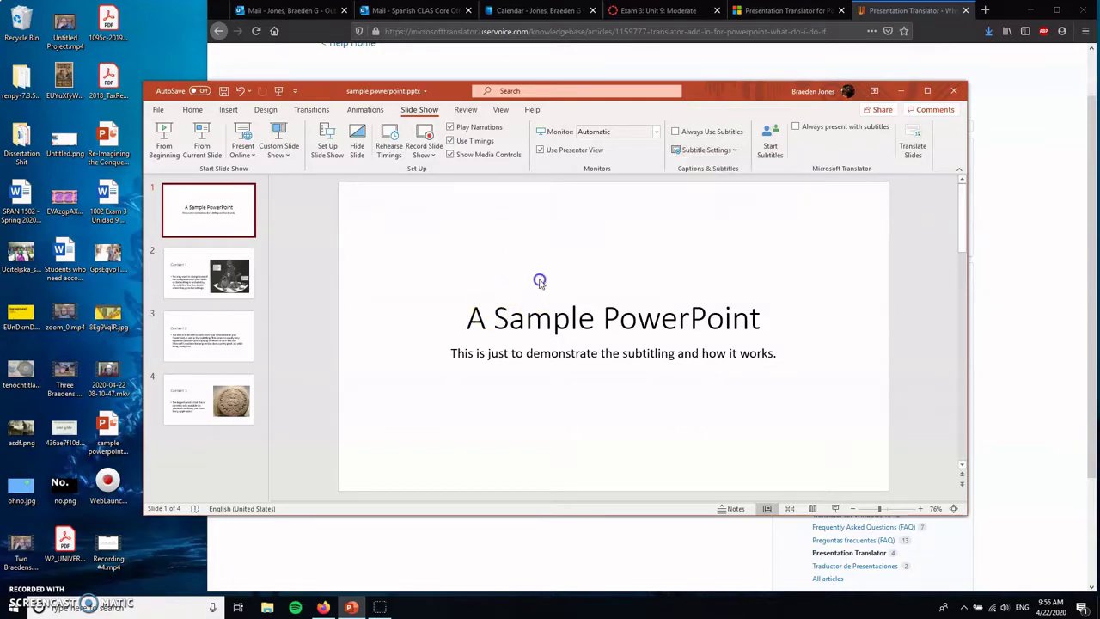
Step: Start Microsoft Translator subtitles with English speech and English captions, present the slides and end the slide show
click(772, 150)
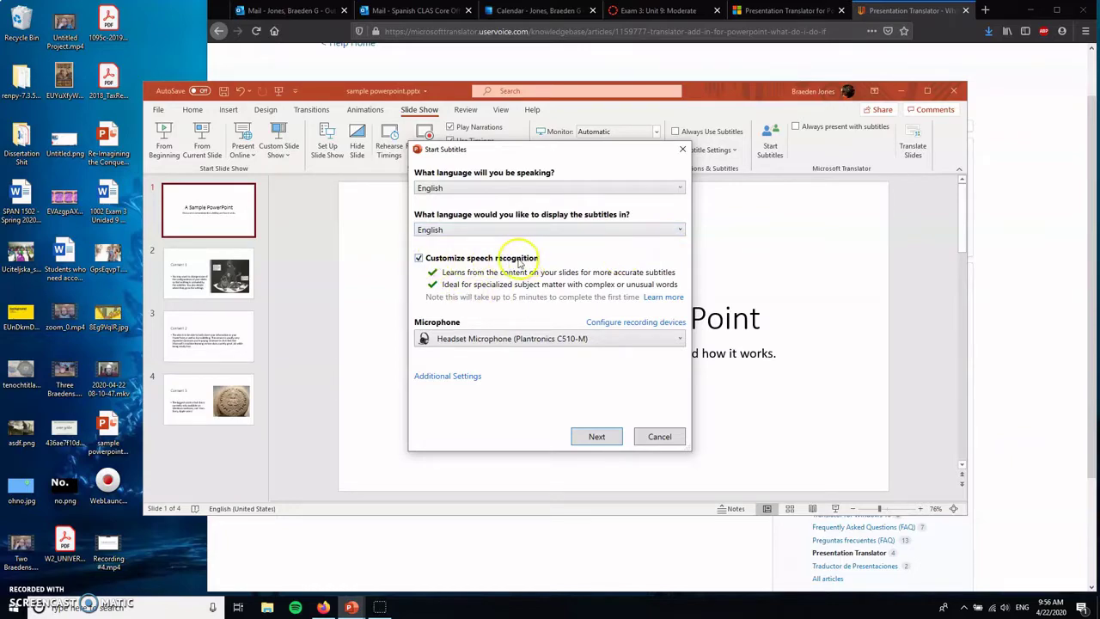
click(606, 438)
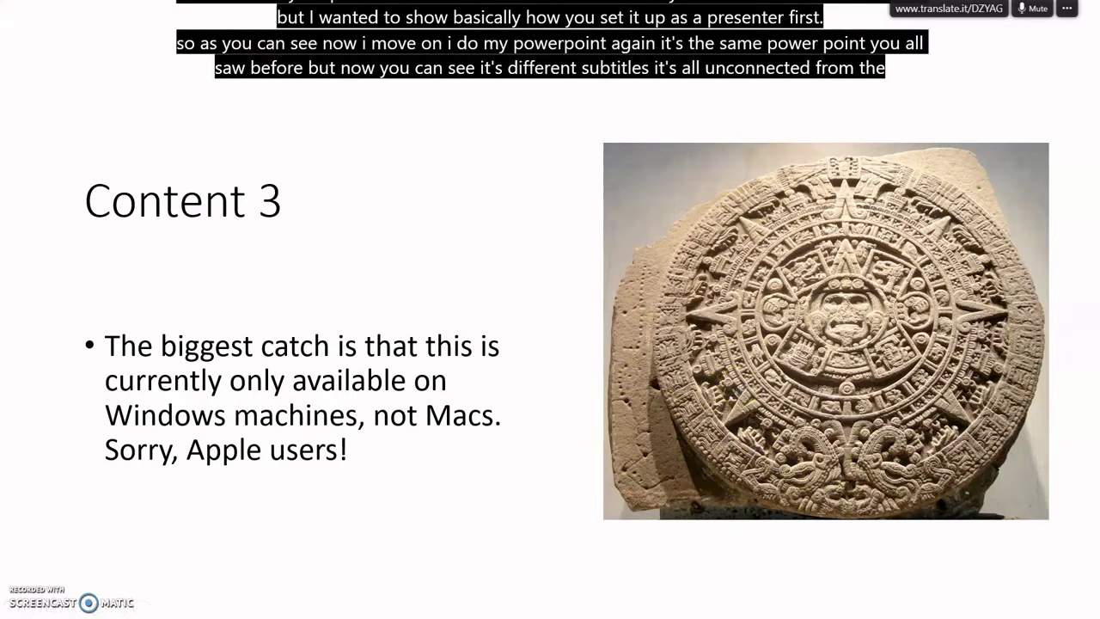
key(Escape)
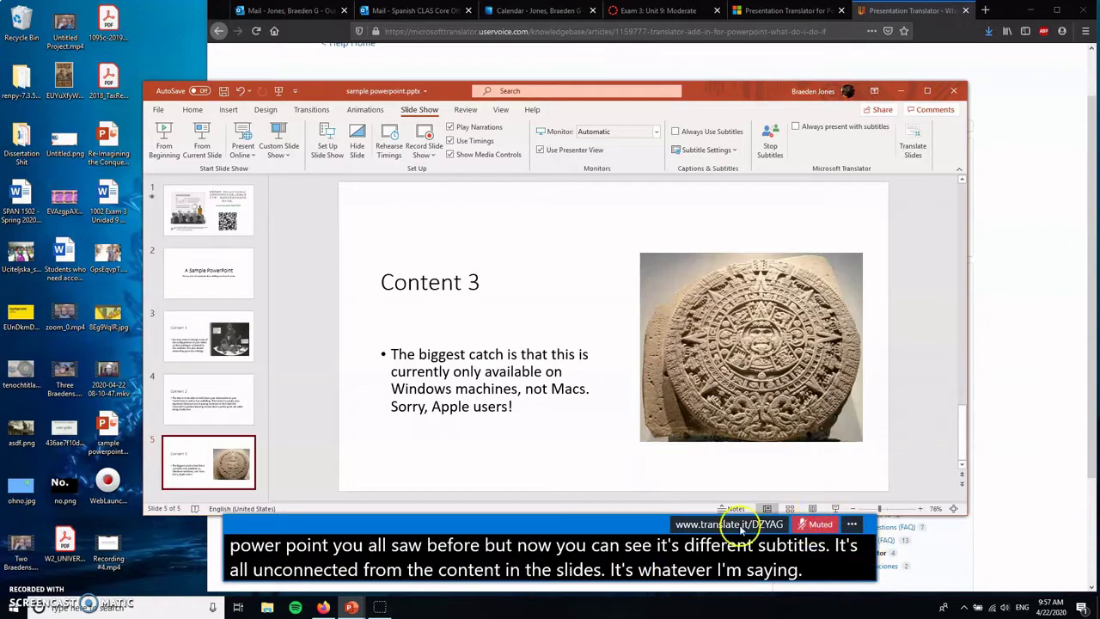
Step: Save the subtitle transcript to the desktop as sample powerpoint_transcript.txt, and open the file to read it
click(852, 524)
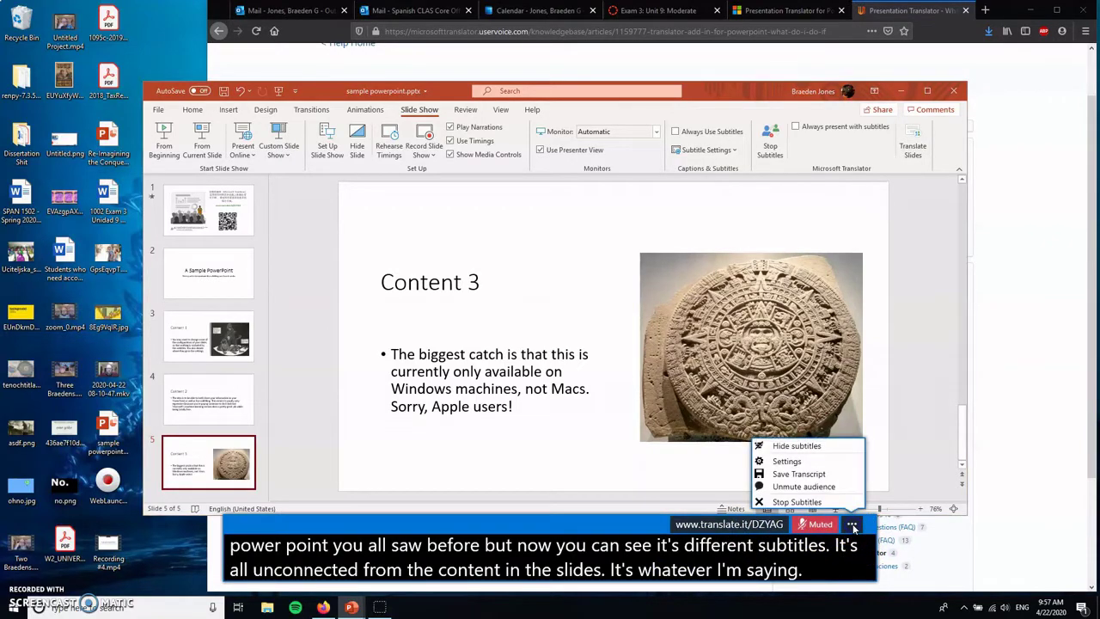
click(821, 474)
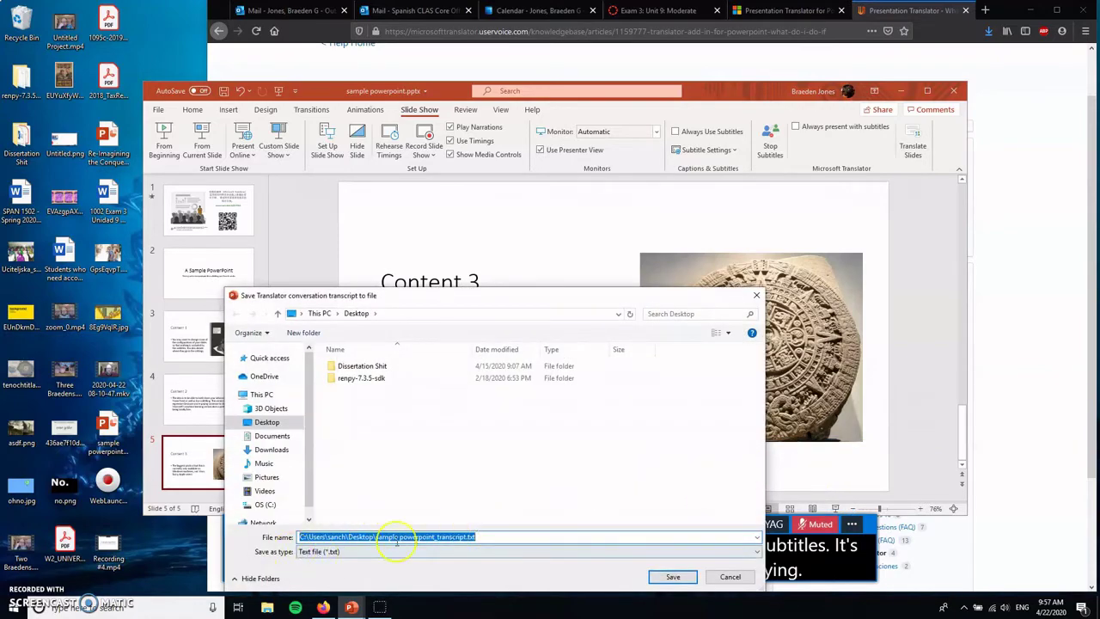
click(678, 581)
double_click(150, 15)
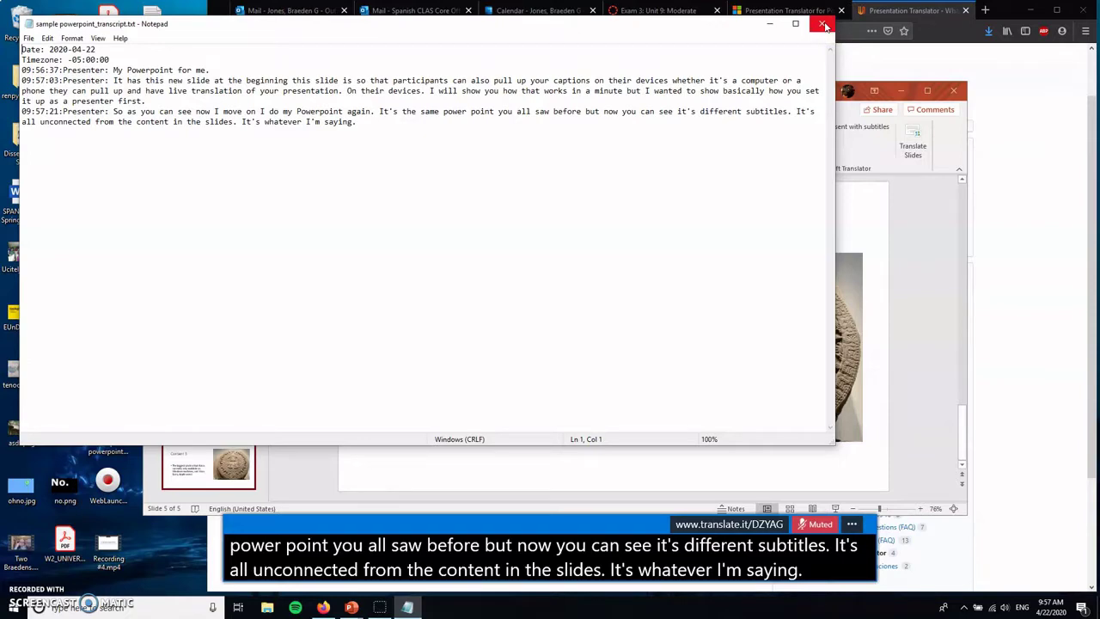
click(824, 25)
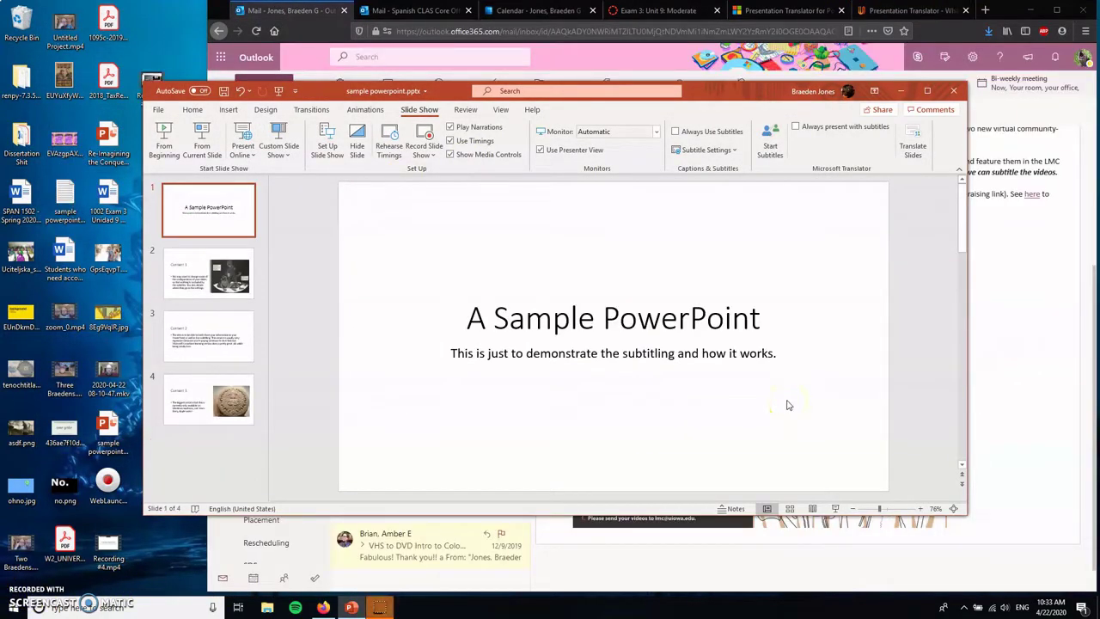
Step: Start subtitles for Spanish speech displayed in English, skipping the speech customization, and advance past the title slide
click(772, 147)
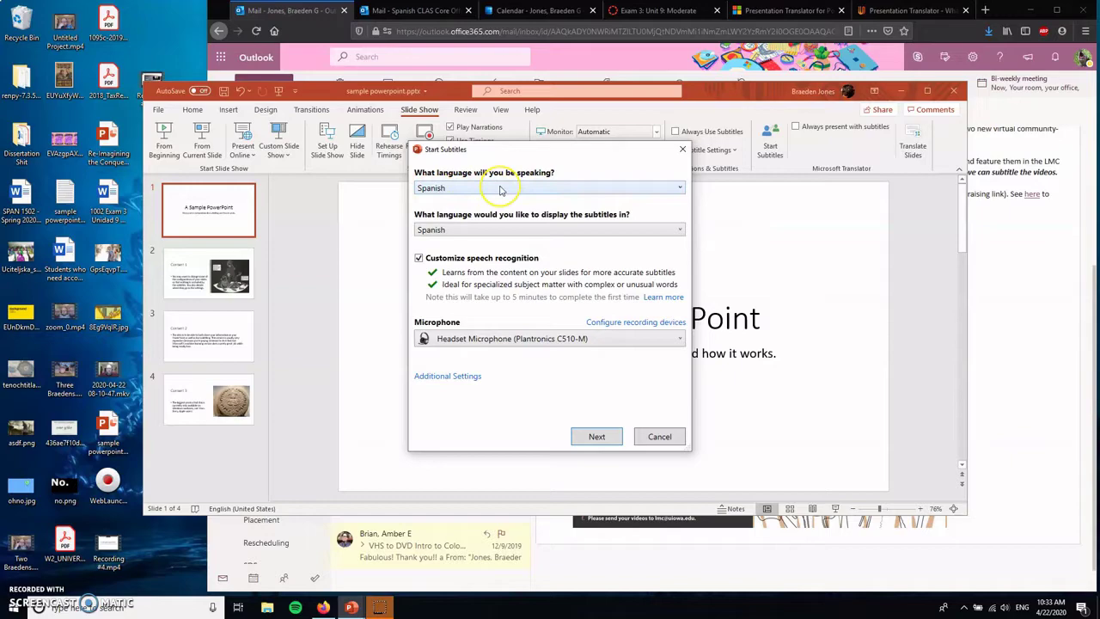
click(516, 229)
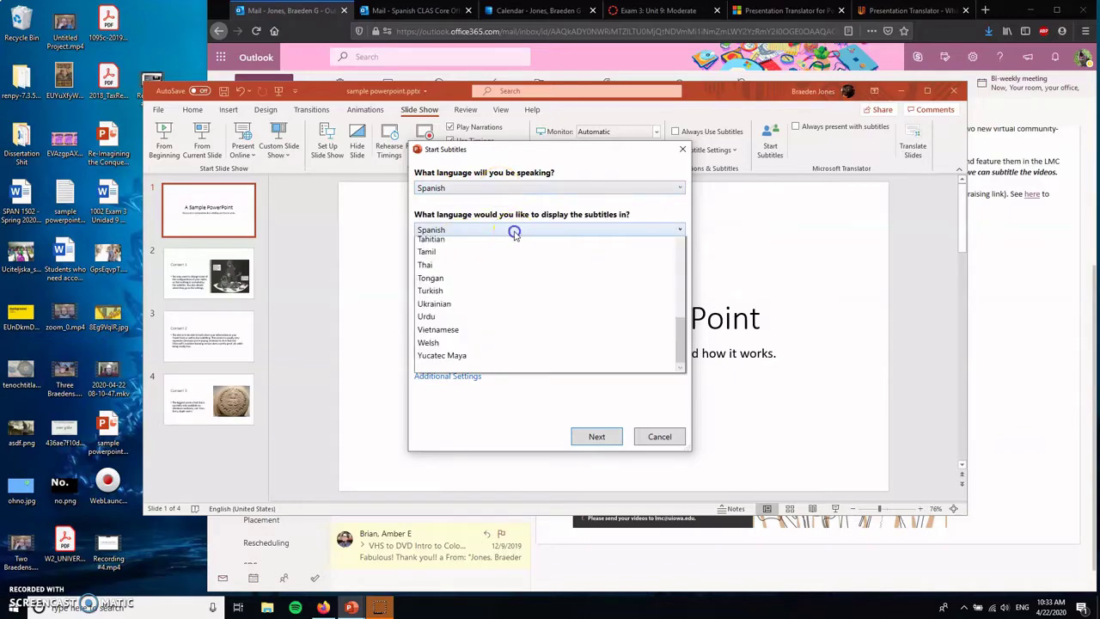
scroll(560, 376, up, 11)
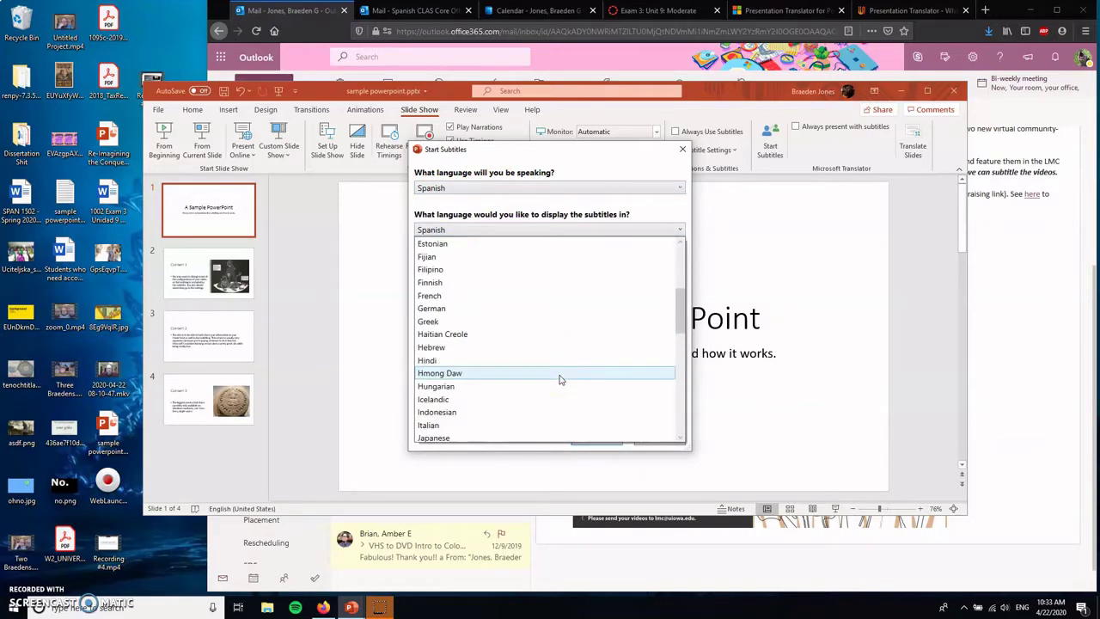
scroll(525, 274, up, 1)
click(517, 271)
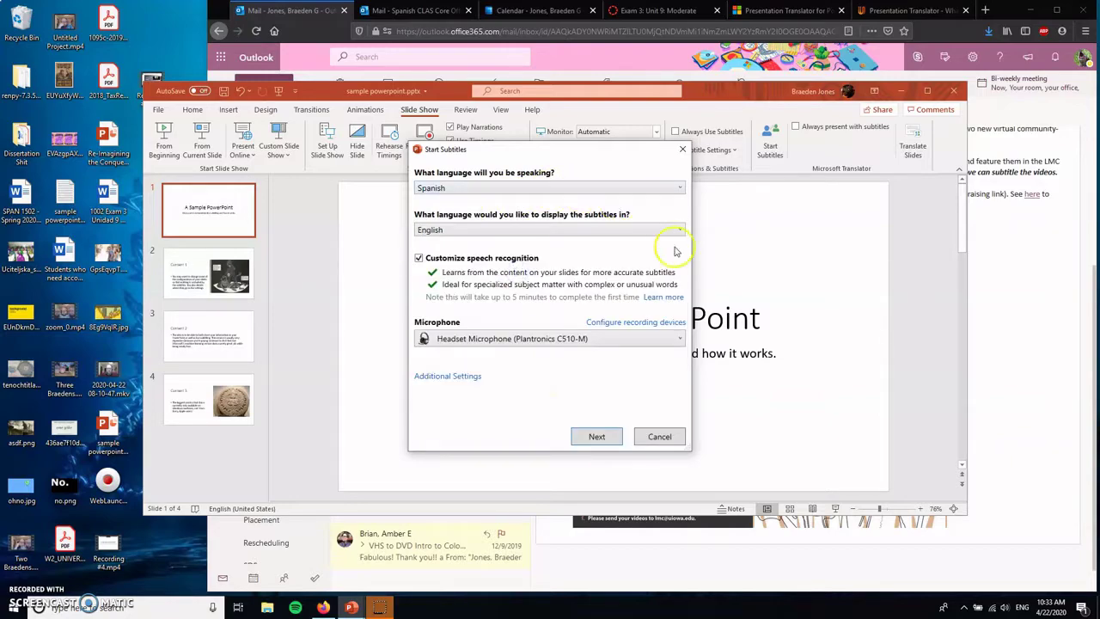
click(600, 436)
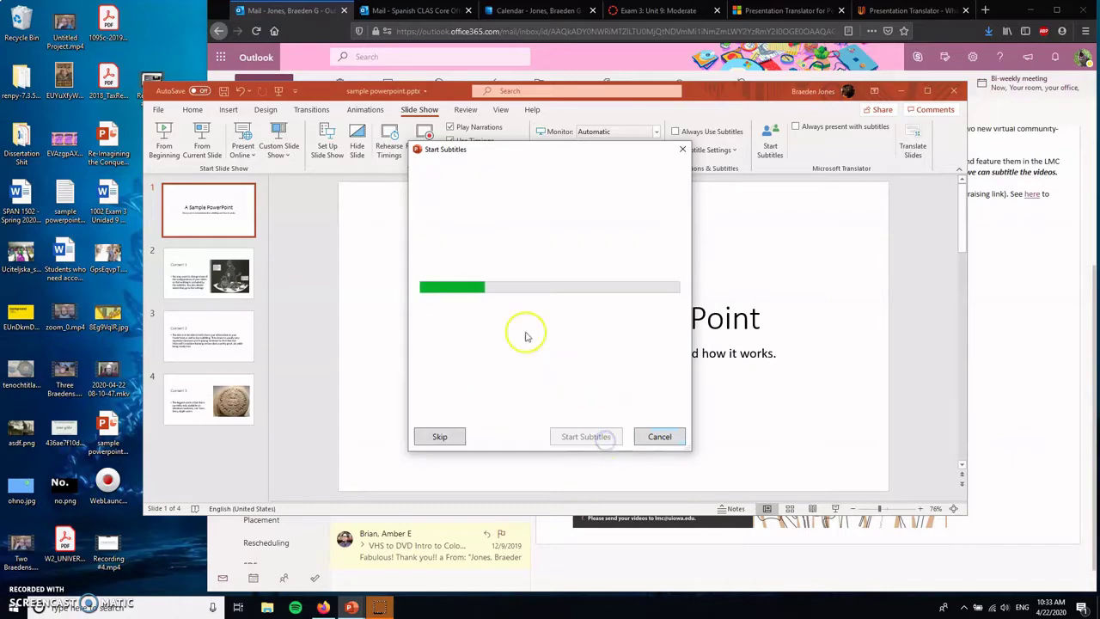
click(457, 437)
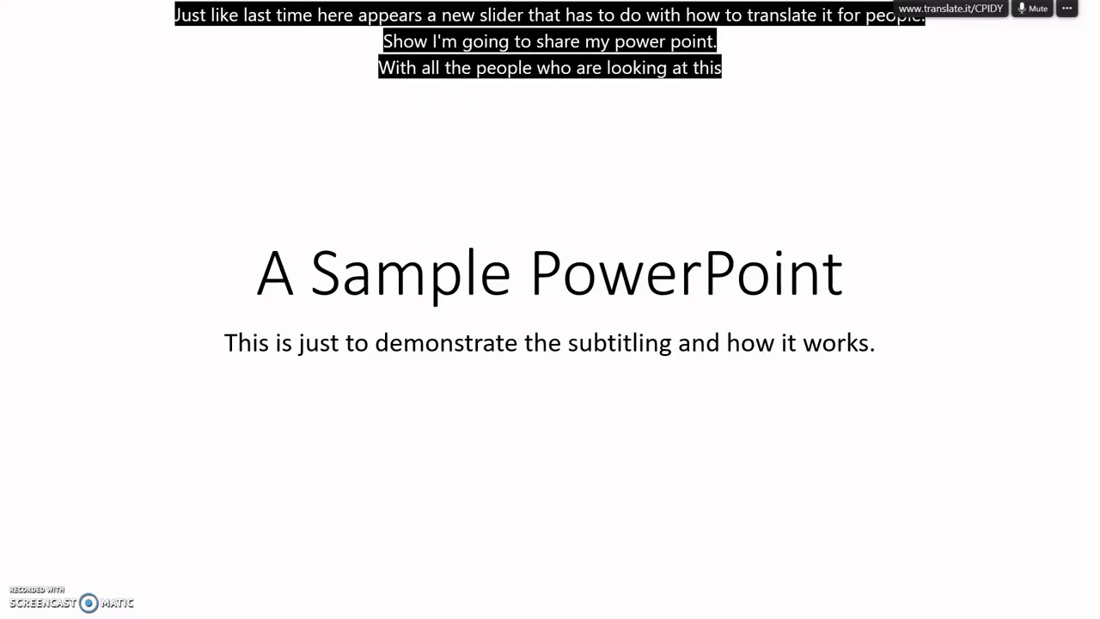
key(Right)
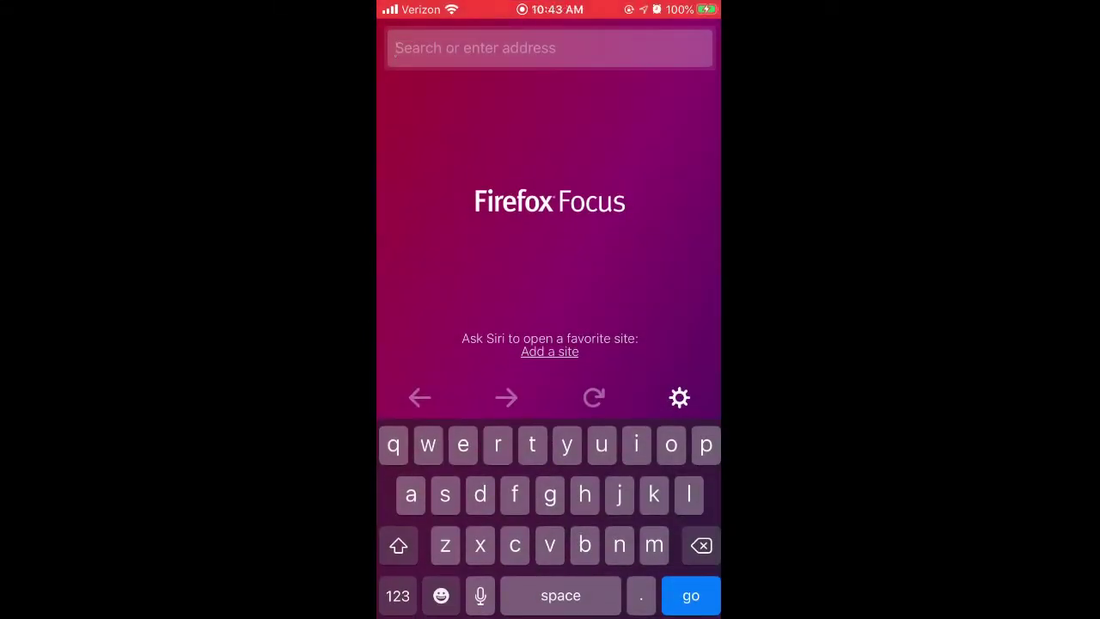
Step: In Firefox Focus on the phone, open translate.it/ followed by the presentation's conversation code in capitals
text(translat)
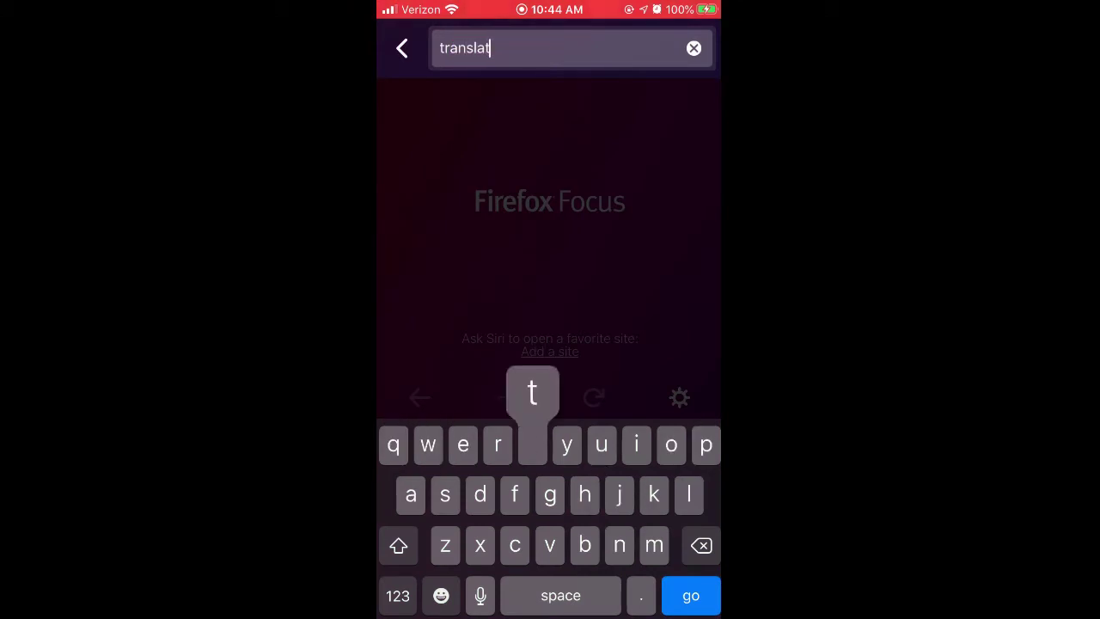
text(e.it)
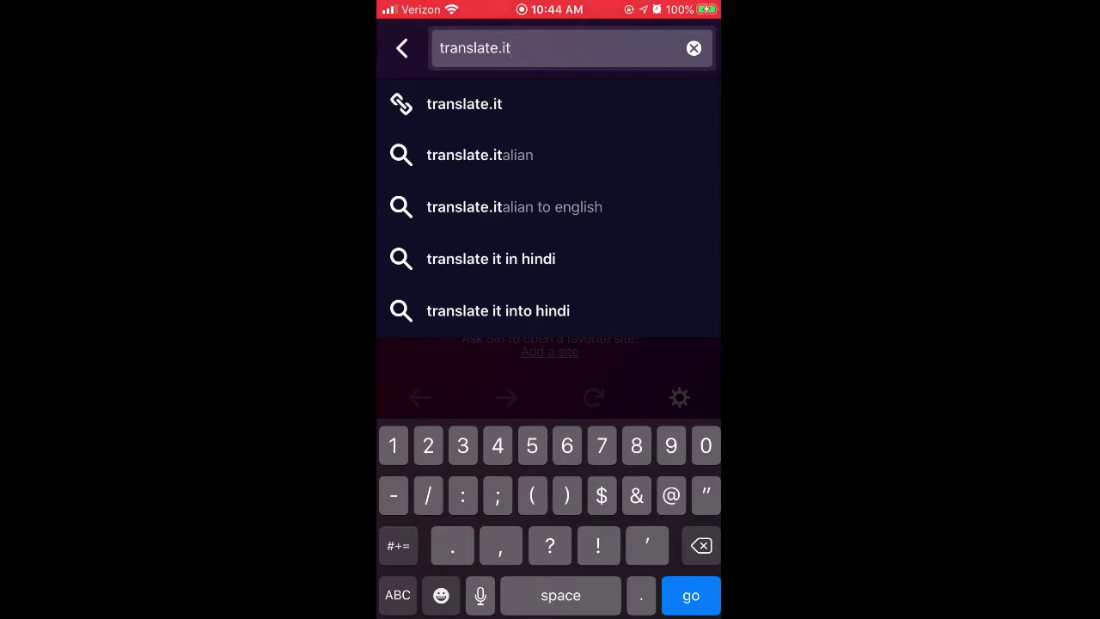
text(/)
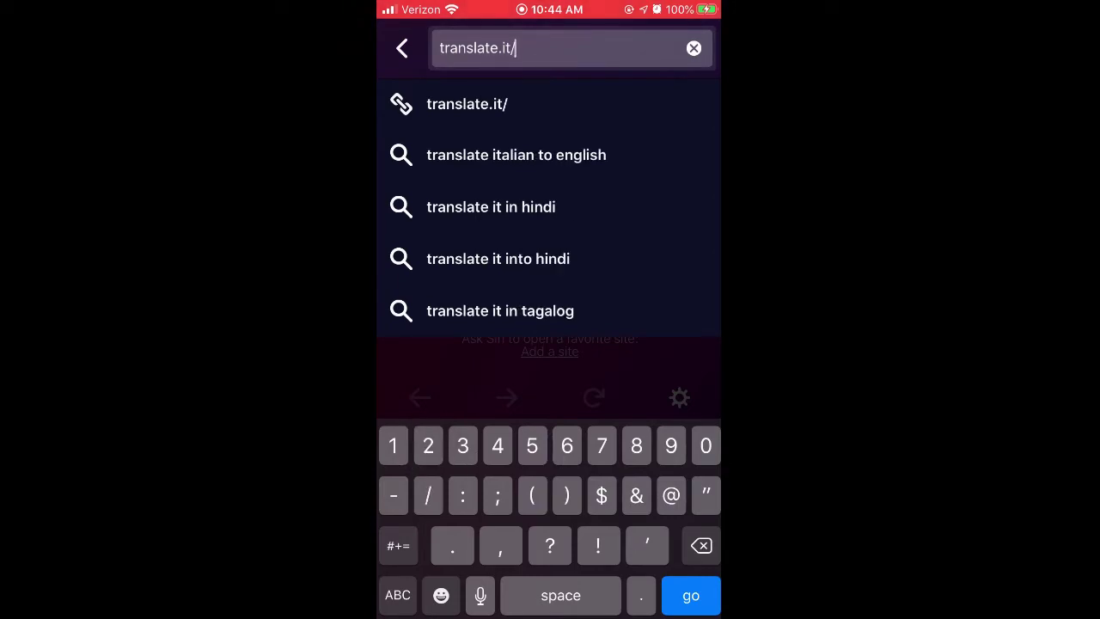
click(398, 546)
click(398, 545)
click(397, 595)
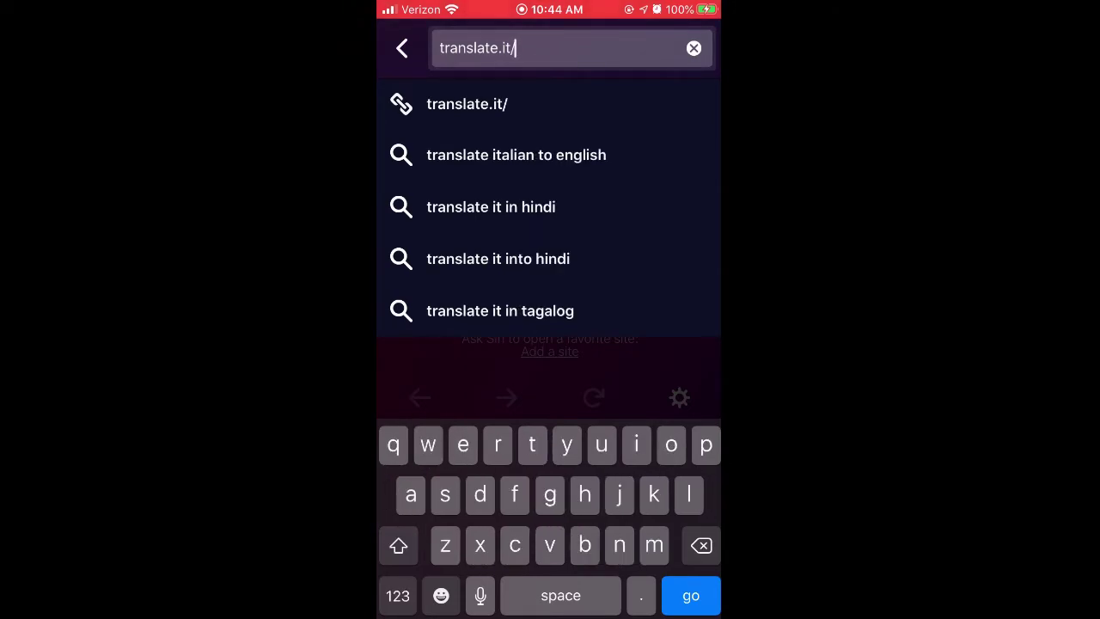
text(Ack)
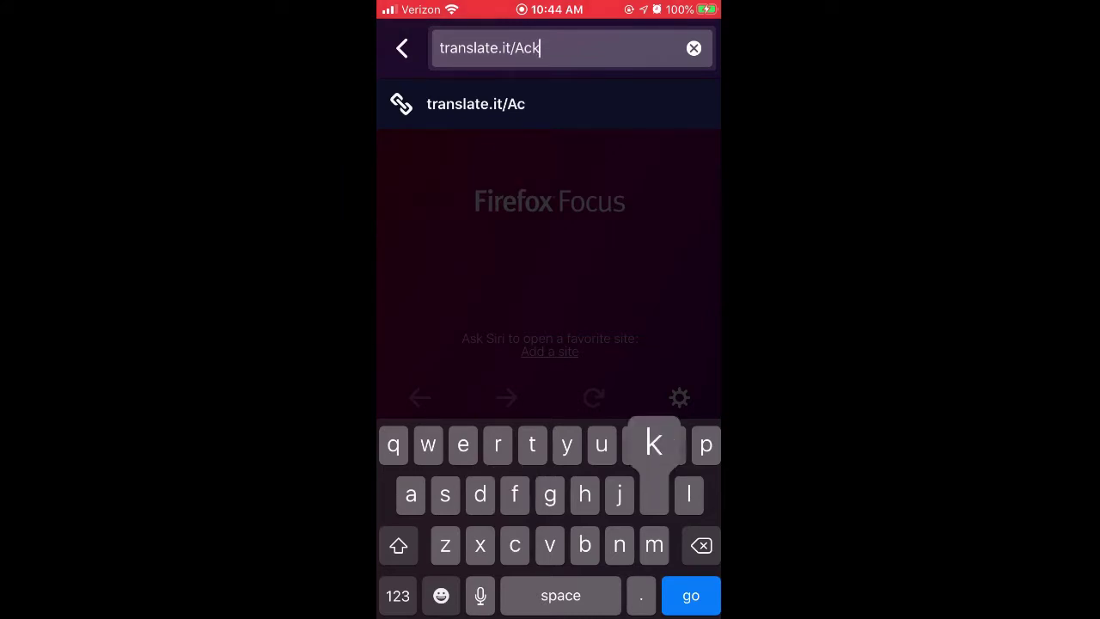
text(r)
key(BackSpace)
key(BackSpace)
key(BackSpace)
text(CKRI)
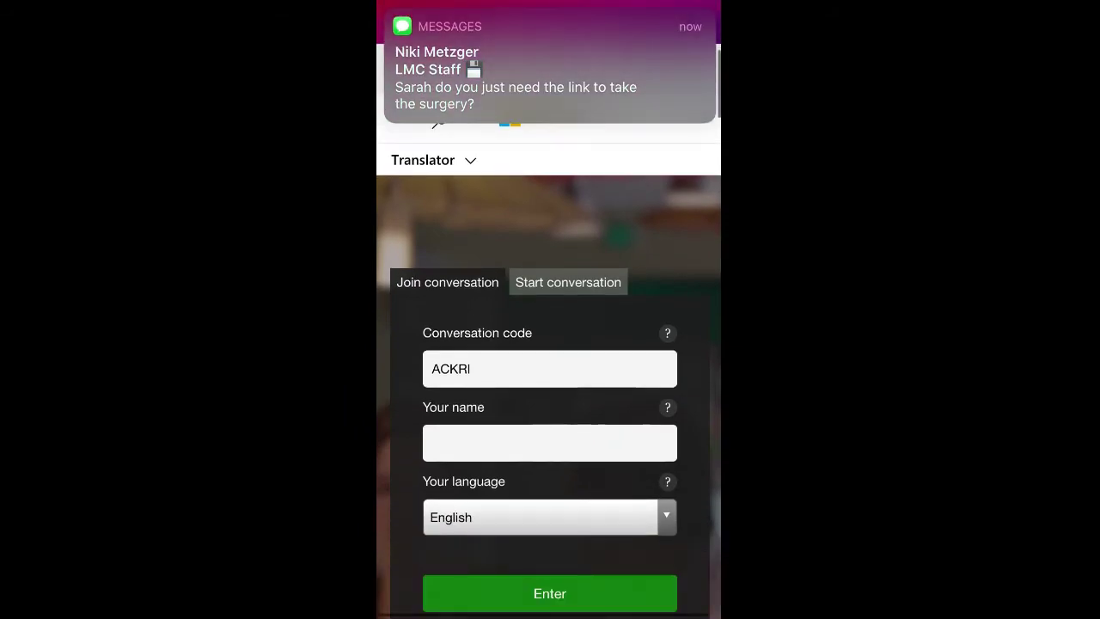
Step: Enter the participant's first name as the display name for joining the conversation
click(550, 505)
text(Braeden)
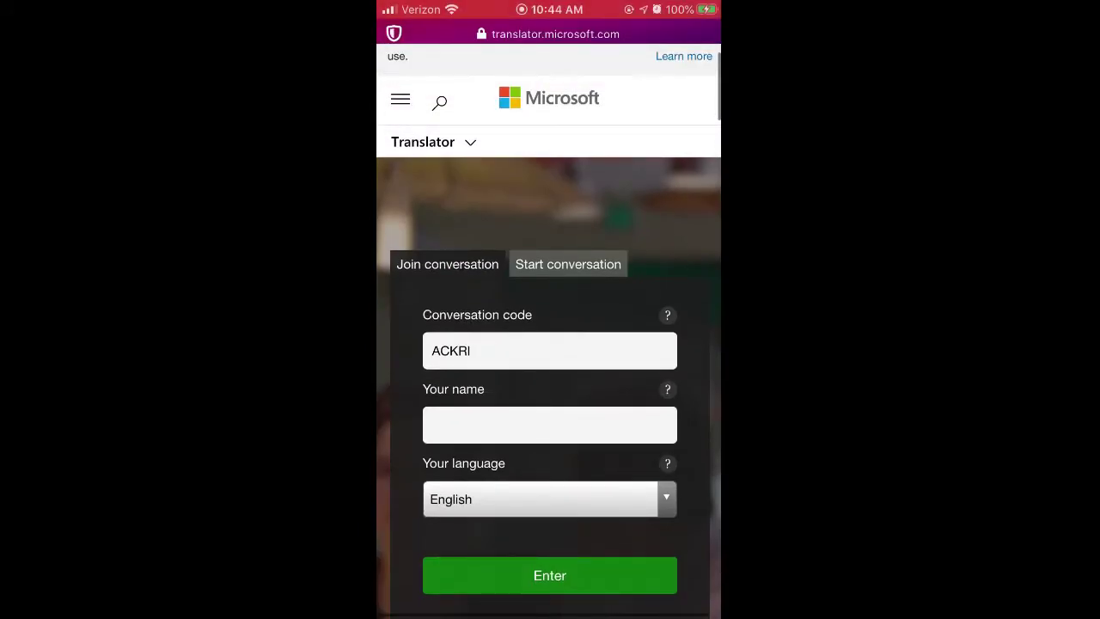
scroll(550, 309, down, 2)
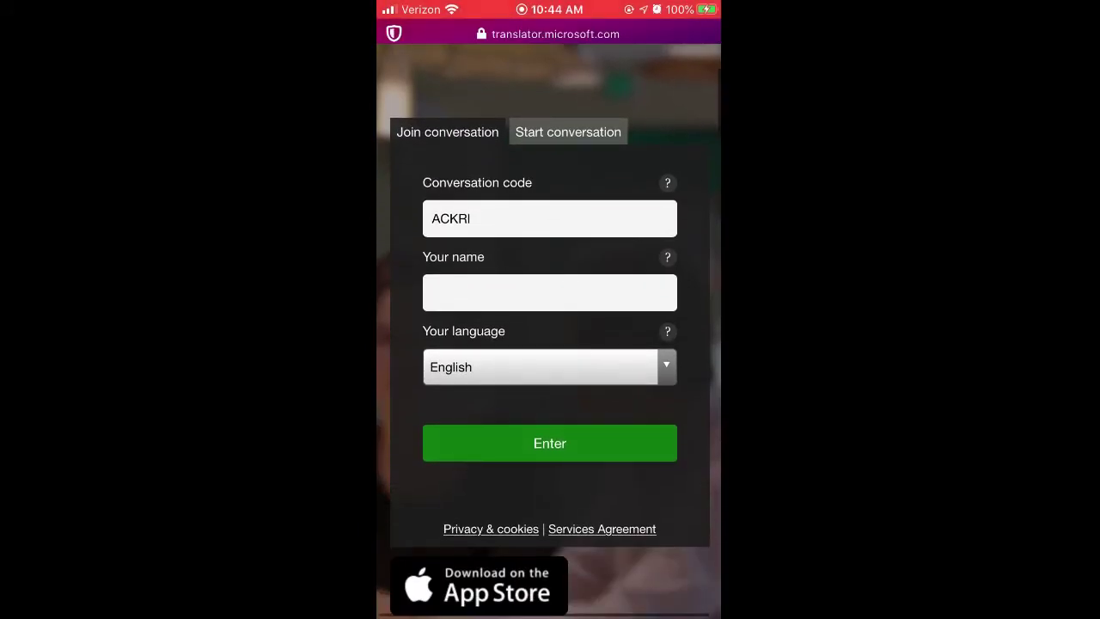
click(550, 290)
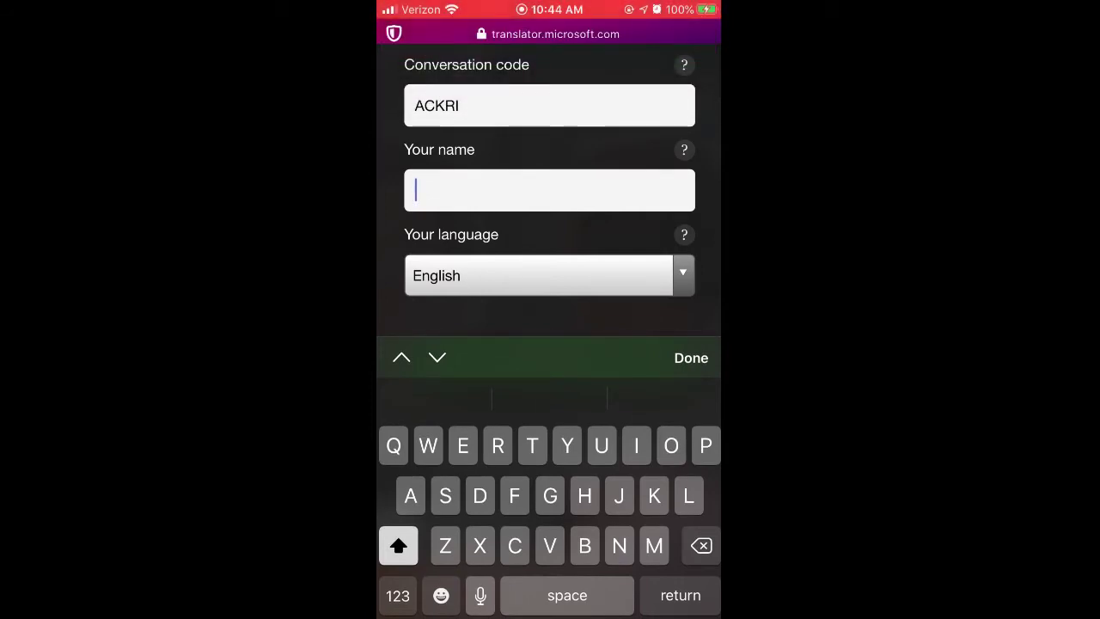
text(Braeden)
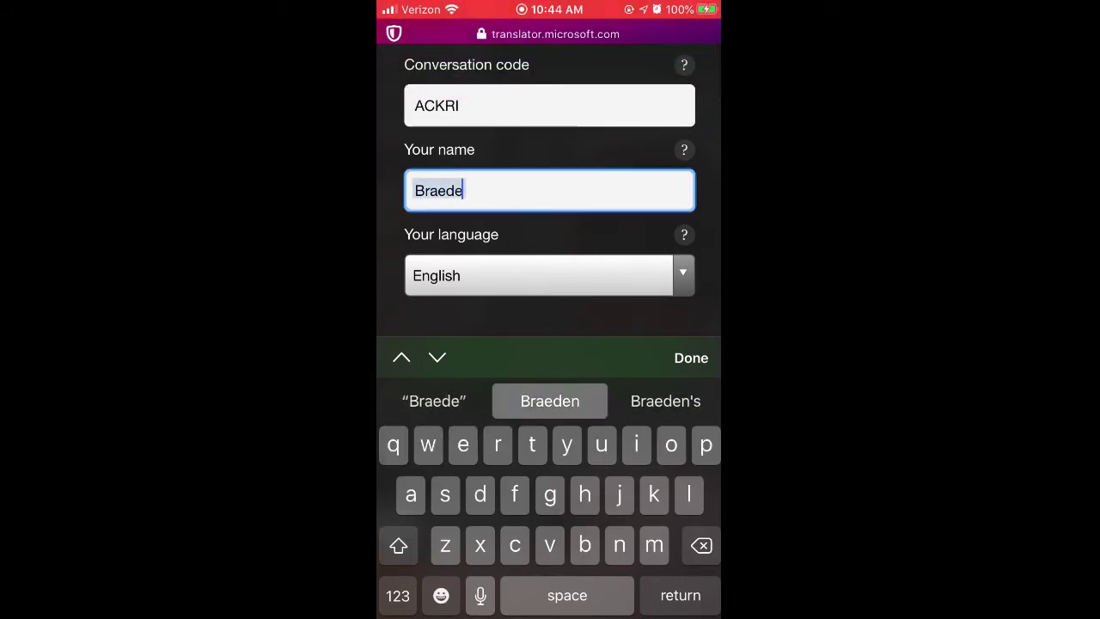
Step: Set the participant's language to Español (Spanish) in the join conversation form
click(550, 275)
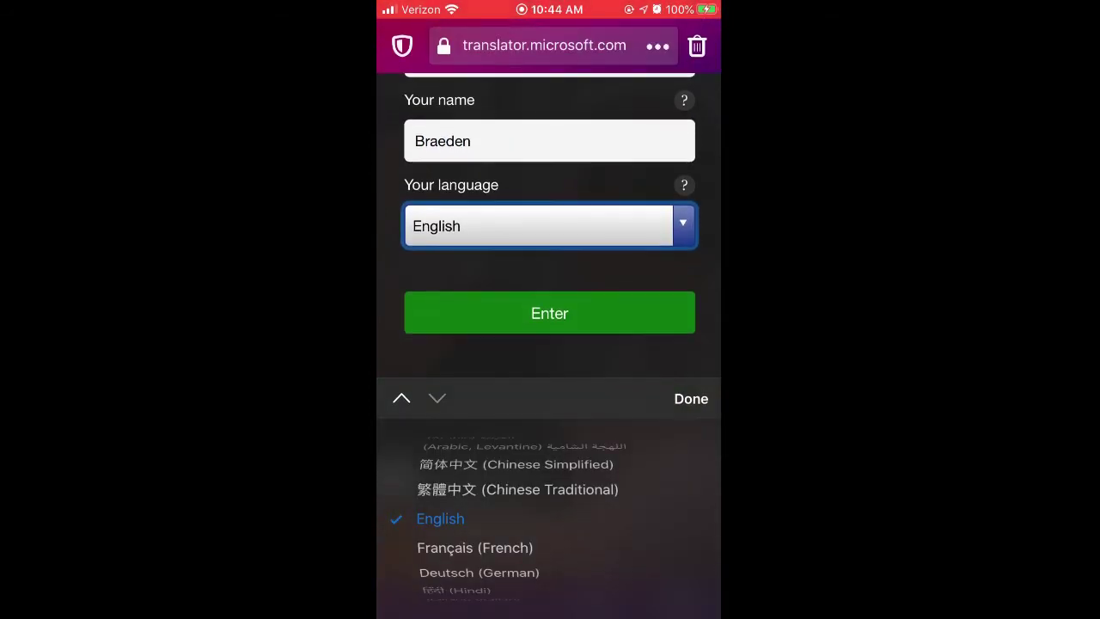
scroll(550, 516, down, 10)
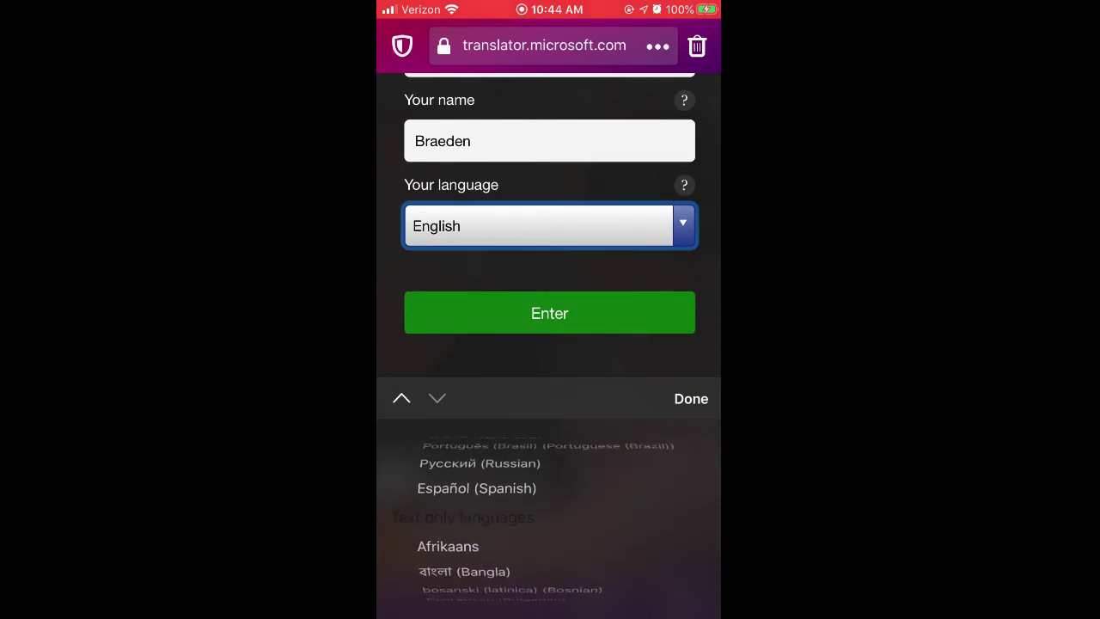
scroll(550, 516, up, 5)
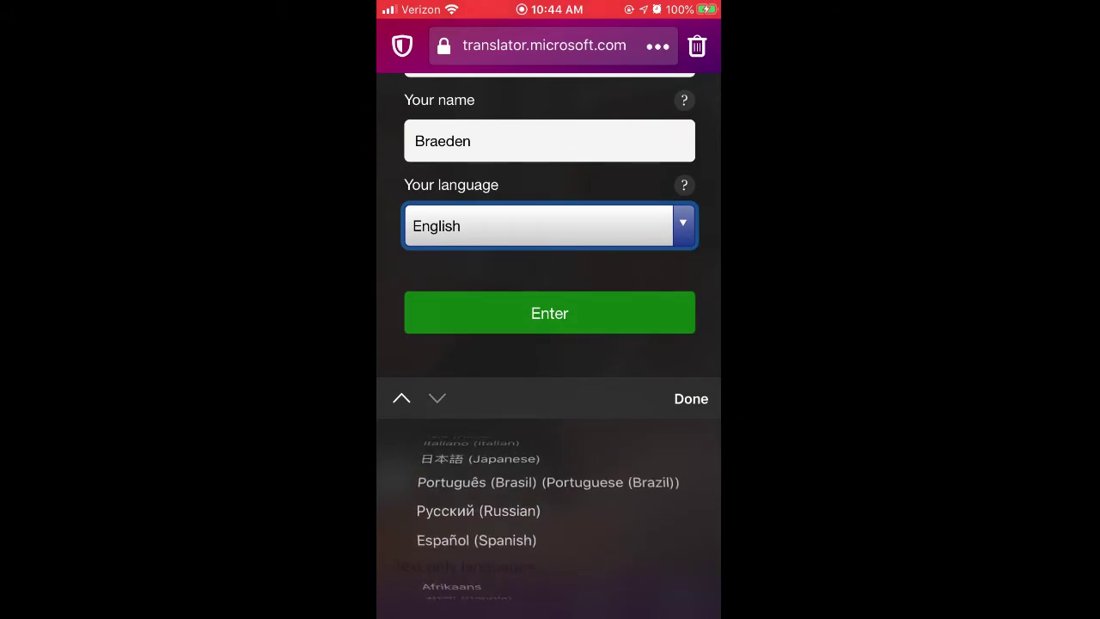
click(477, 518)
click(692, 399)
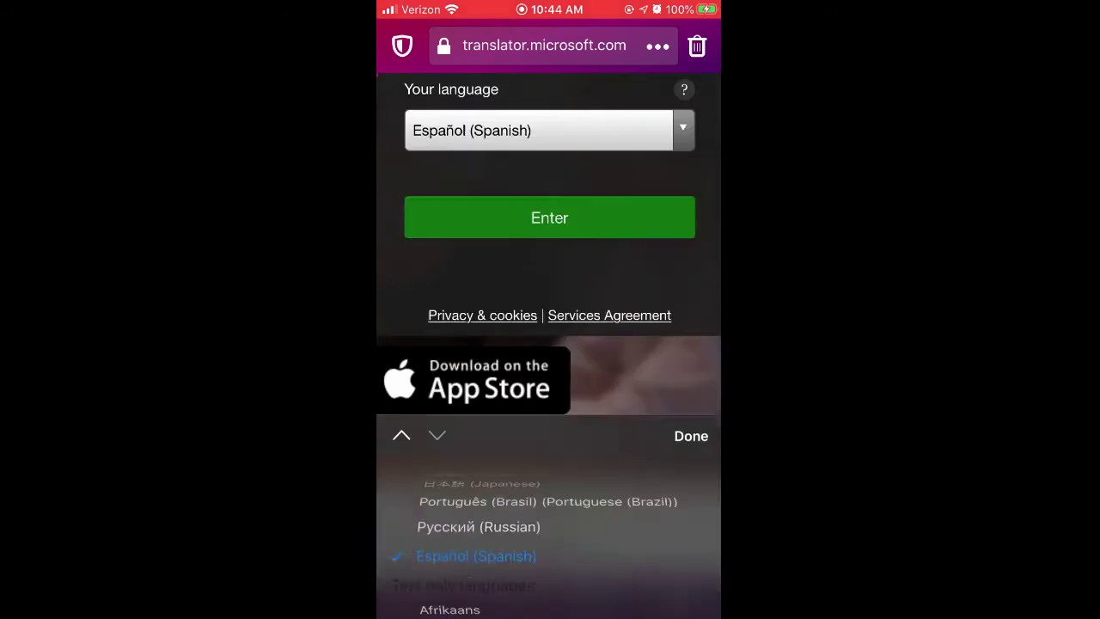